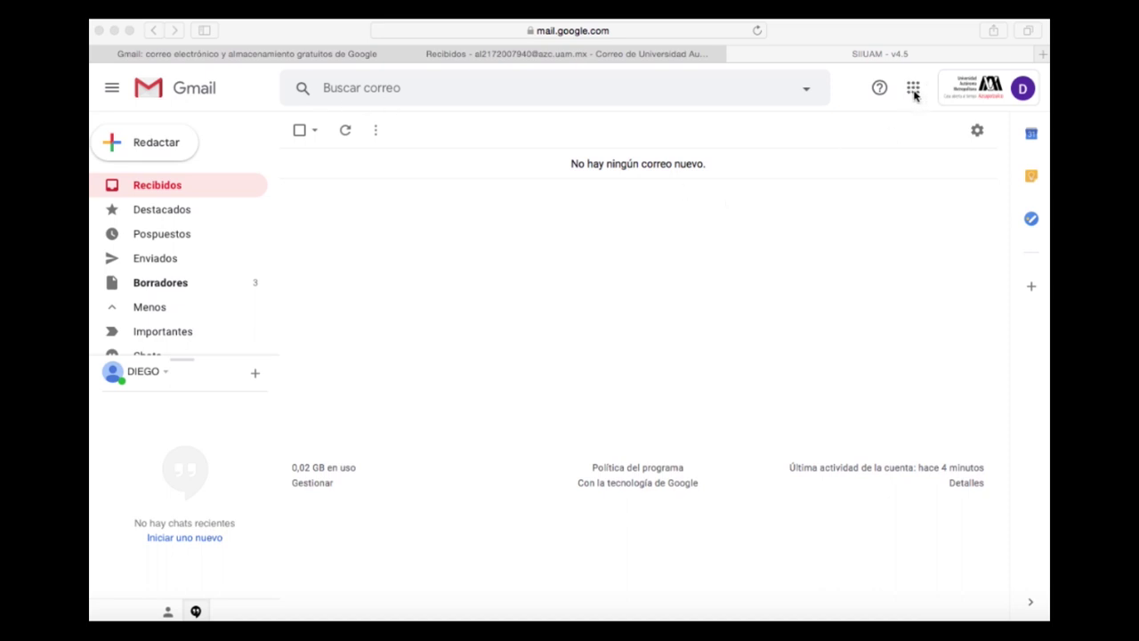
- Go from Gmail to Google Contacts (Contactos) through the Google apps grid
left_click(914, 95)
left_click(914, 95)
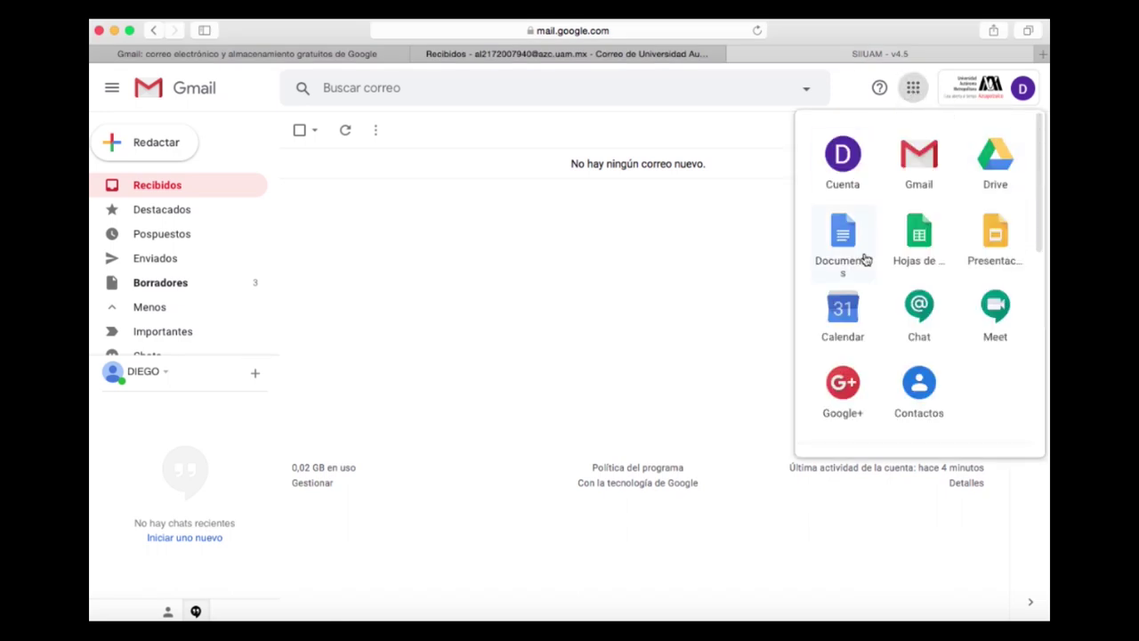
left_click(921, 410)
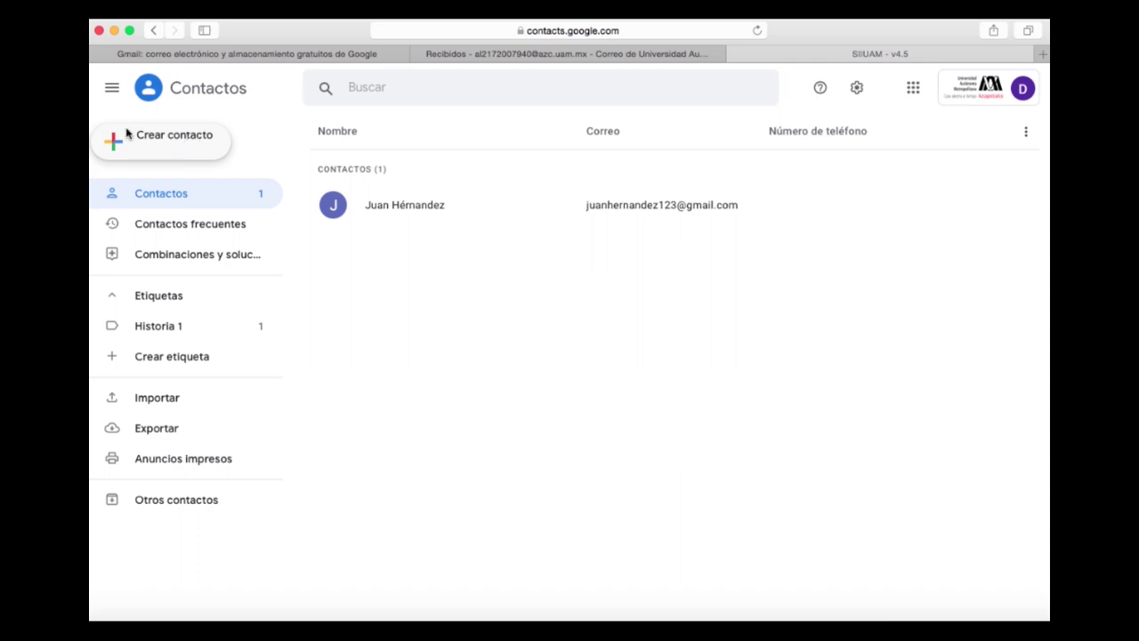
- Open a blank form for a single new contact (Crear un contacto)
left_click(213, 153)
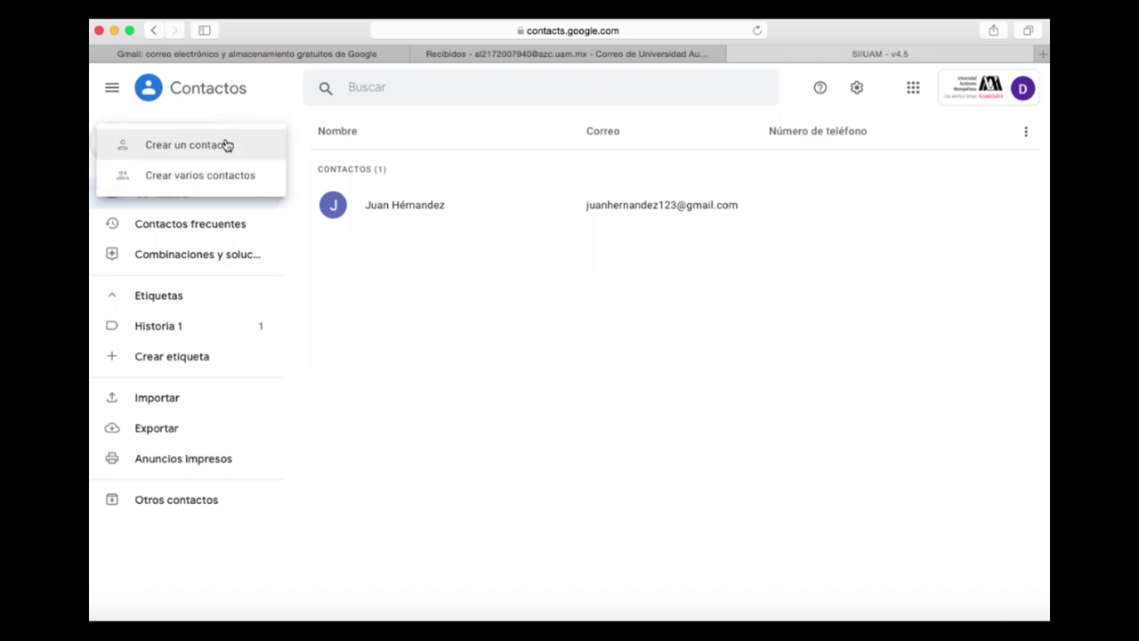
left_click(246, 152)
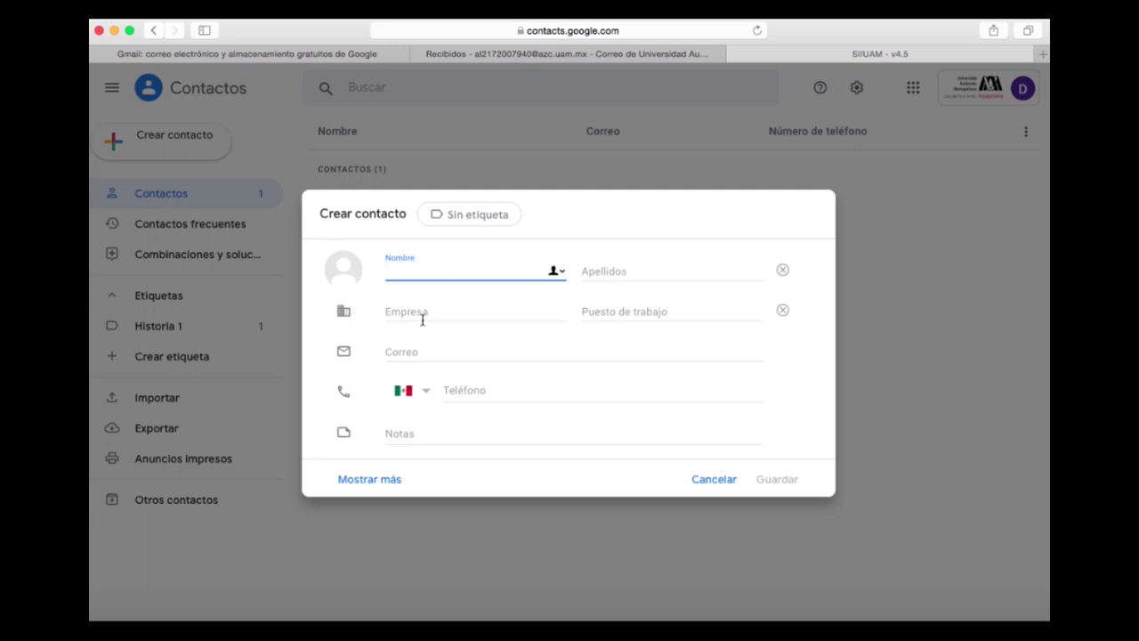
- Keep the phone country code set to Mexico
left_click(426, 392)
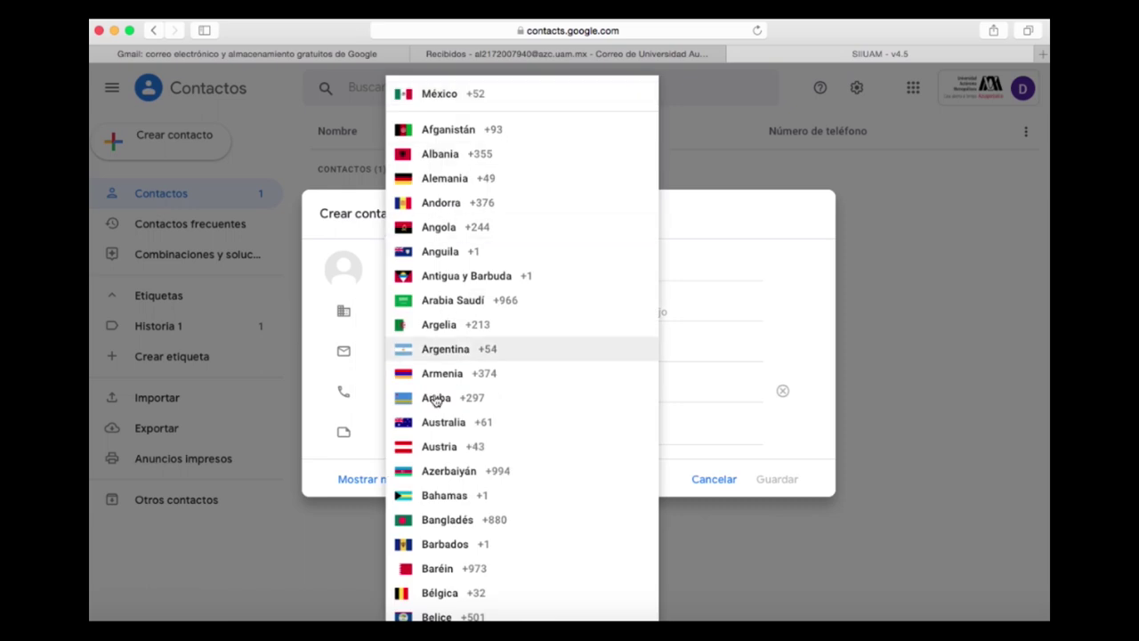
left_click(678, 413)
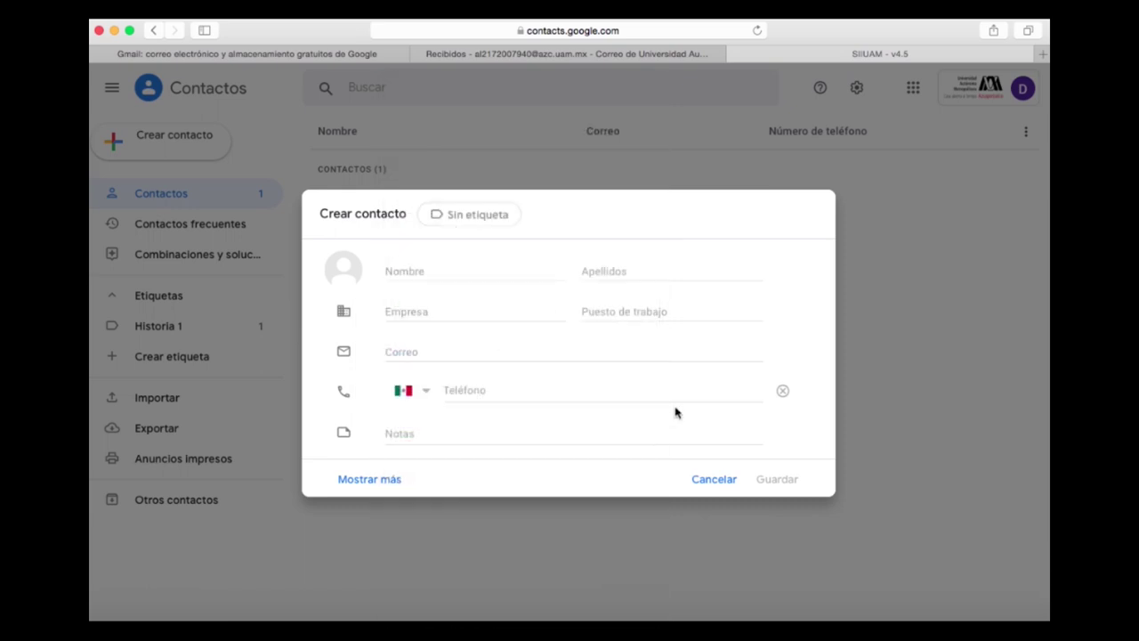
left_click(428, 437)
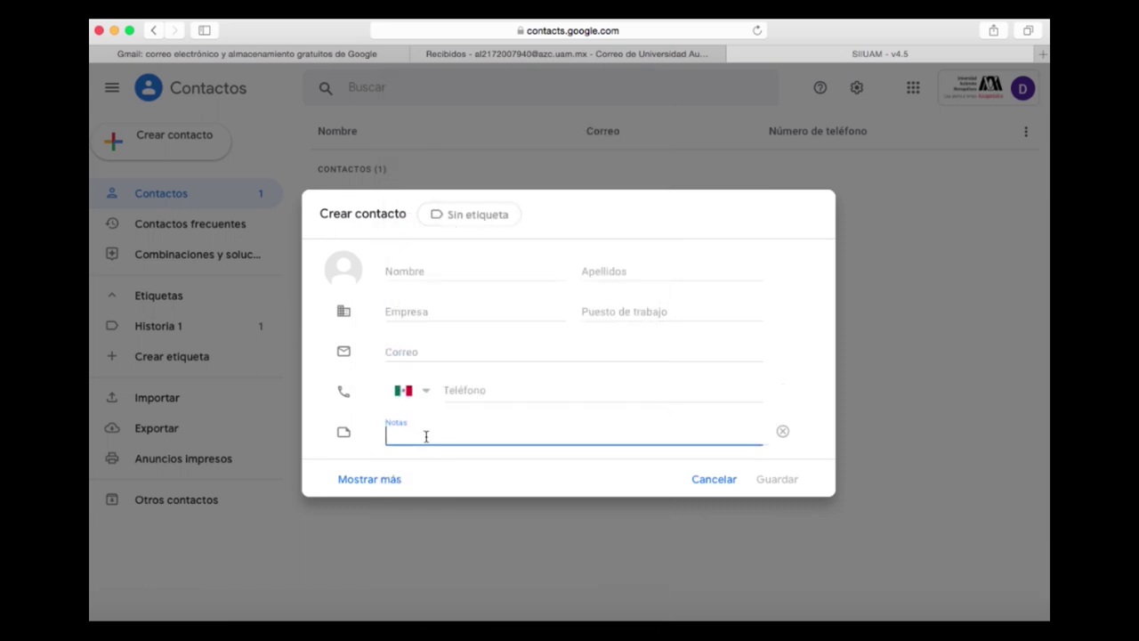
- Enter the contact's first name, last name and e-mail address, fixing the e-mail's trailing typo
left_click(417, 267)
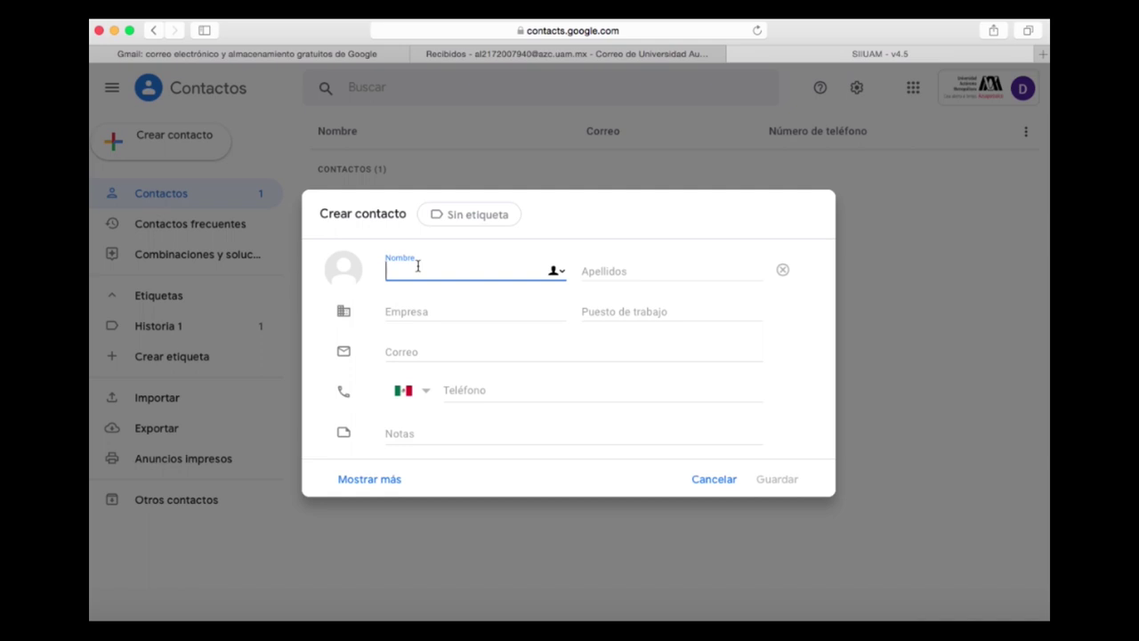
left_click(623, 270)
key("Tab")
key("Tab")
key("Tab")
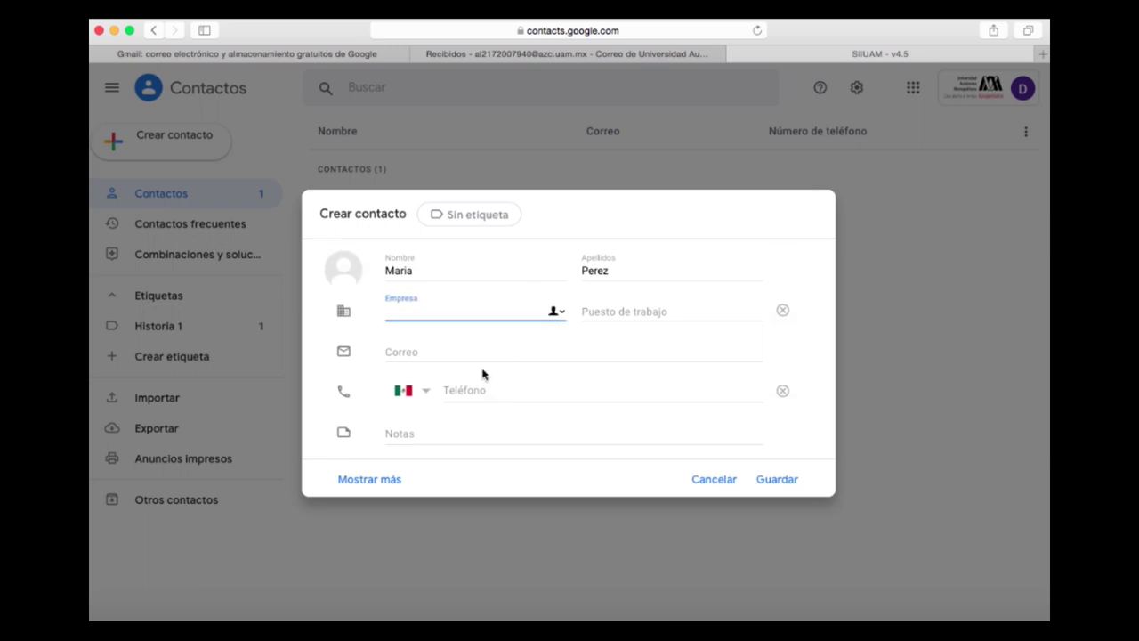
left_click(475, 356)
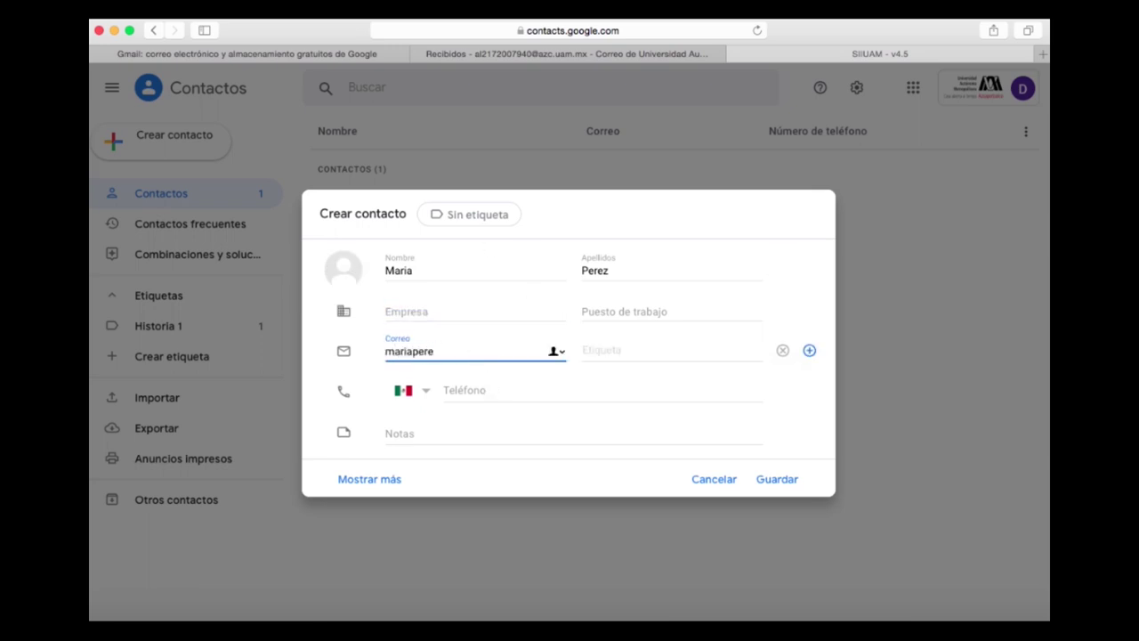
- Create an 'Inglés 2' label, apply it to this contact, and save the contact
left_click(463, 228)
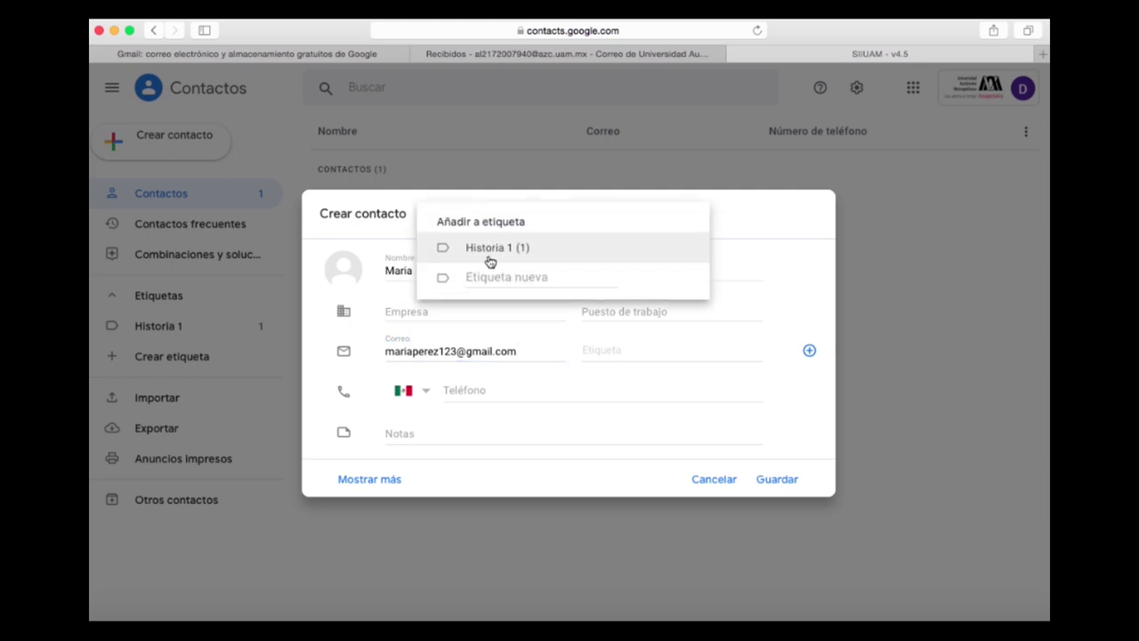
left_click(504, 277)
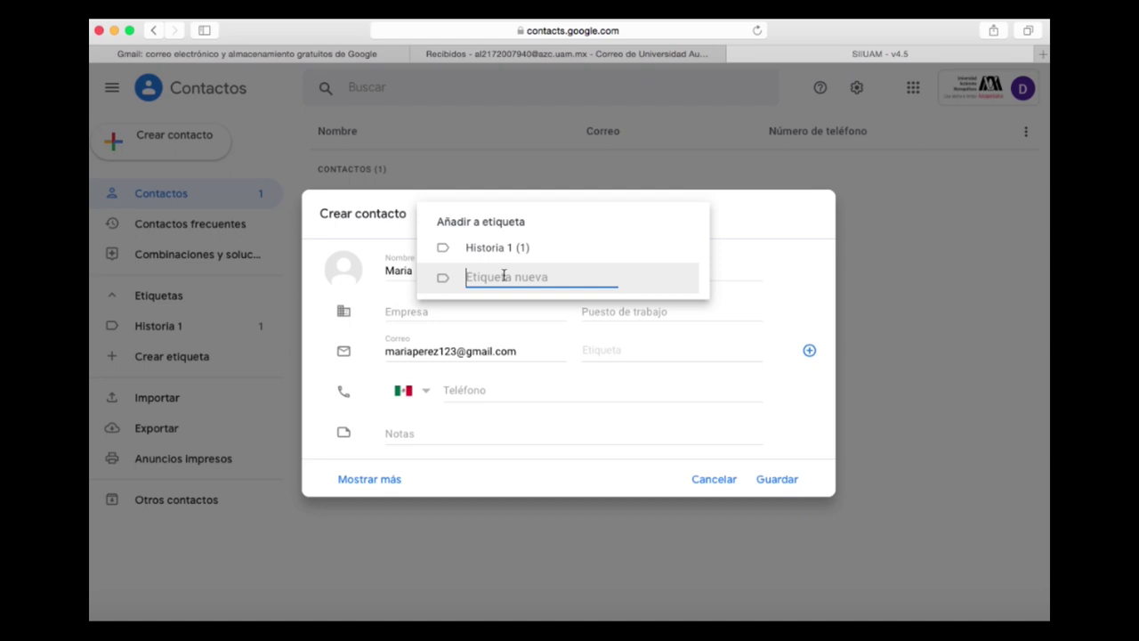
type("Inglés 2")
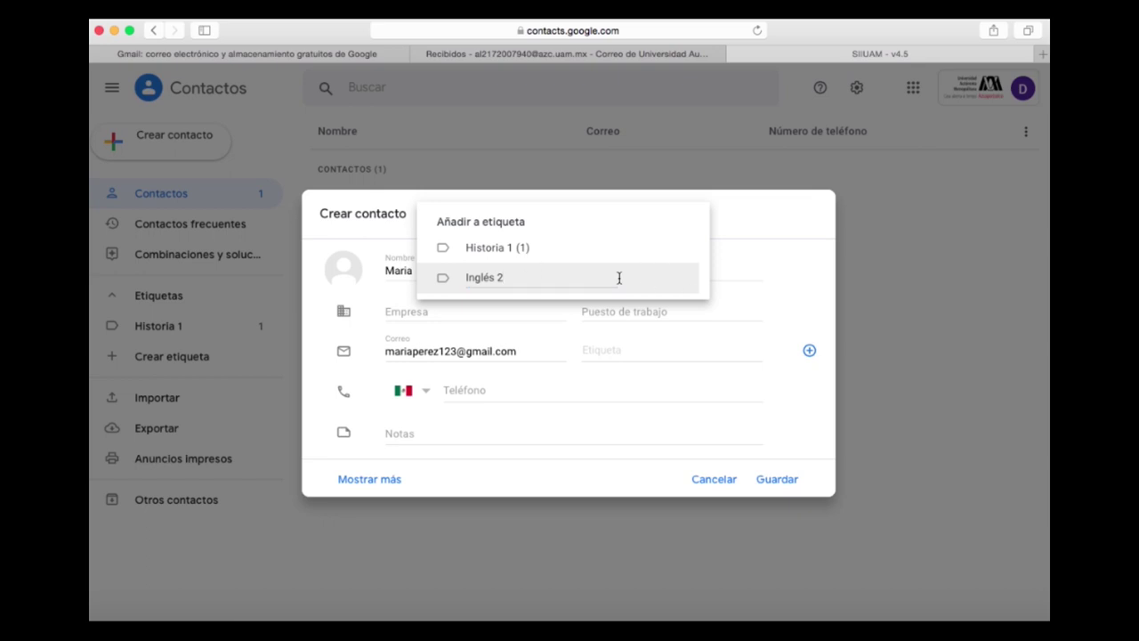
left_click(447, 286)
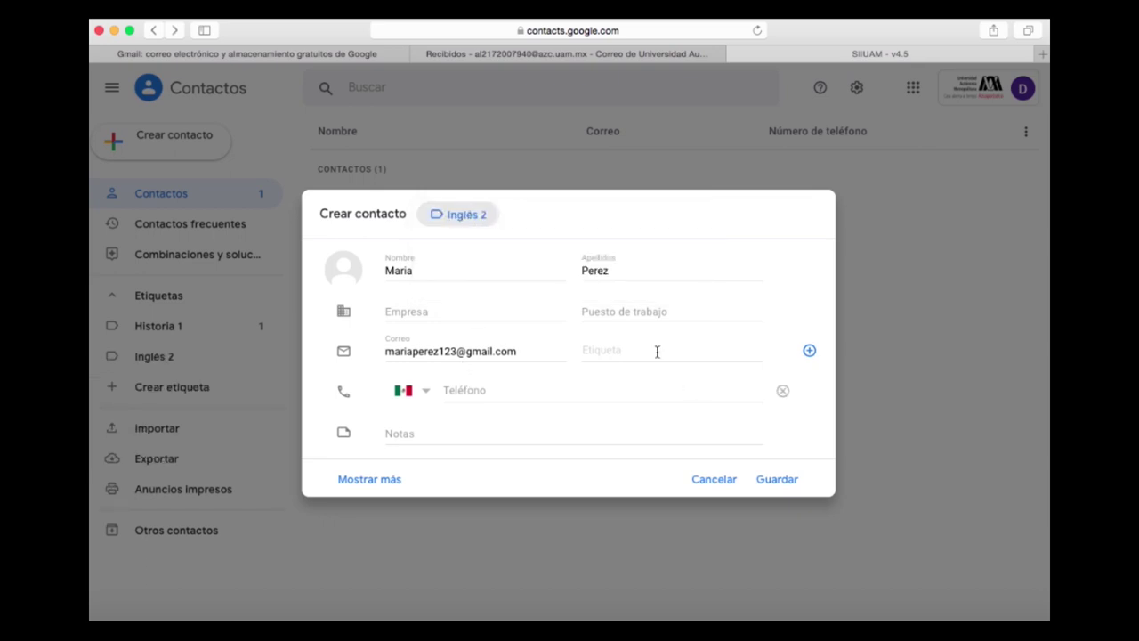
left_click(778, 479)
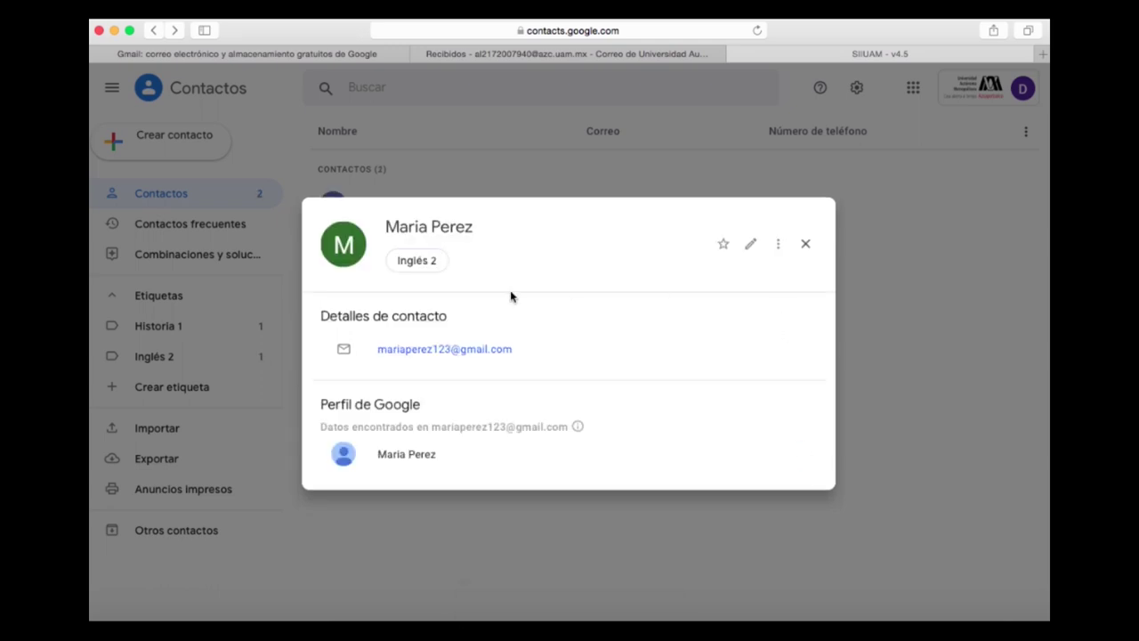
- Close the contact card and open the Crear varios contactos dialog
left_click(422, 187)
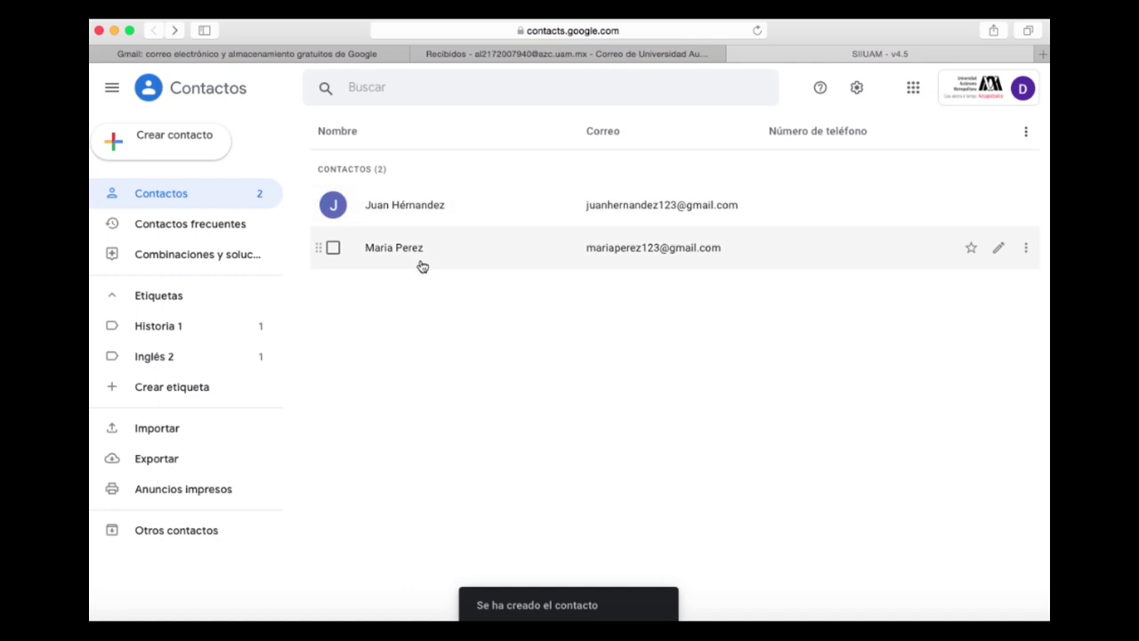
left_click(191, 155)
left_click(200, 178)
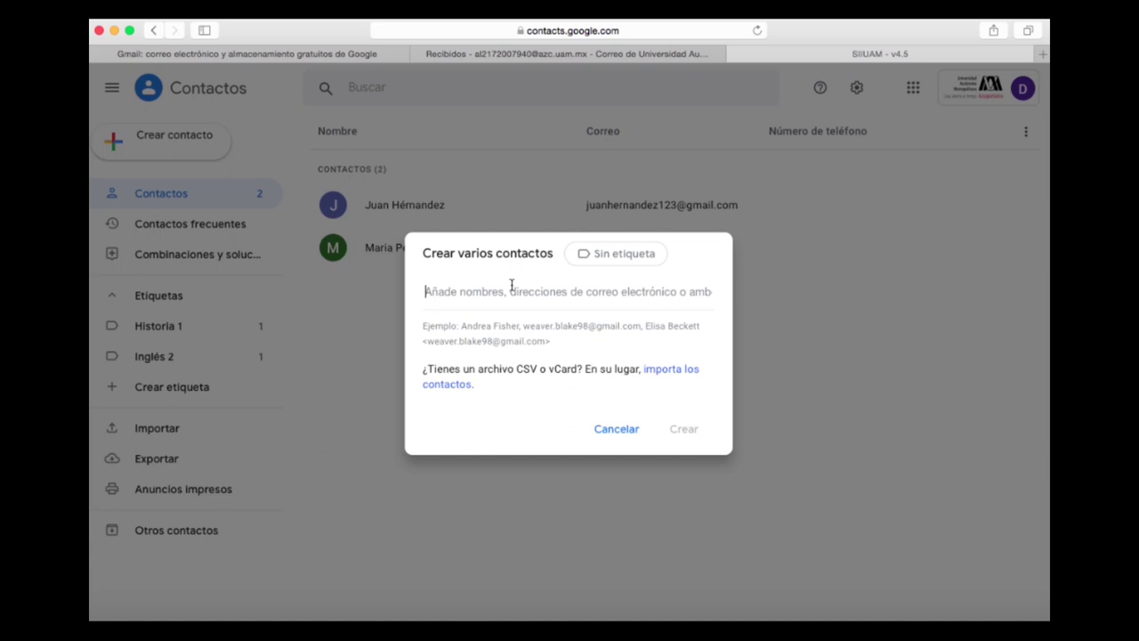
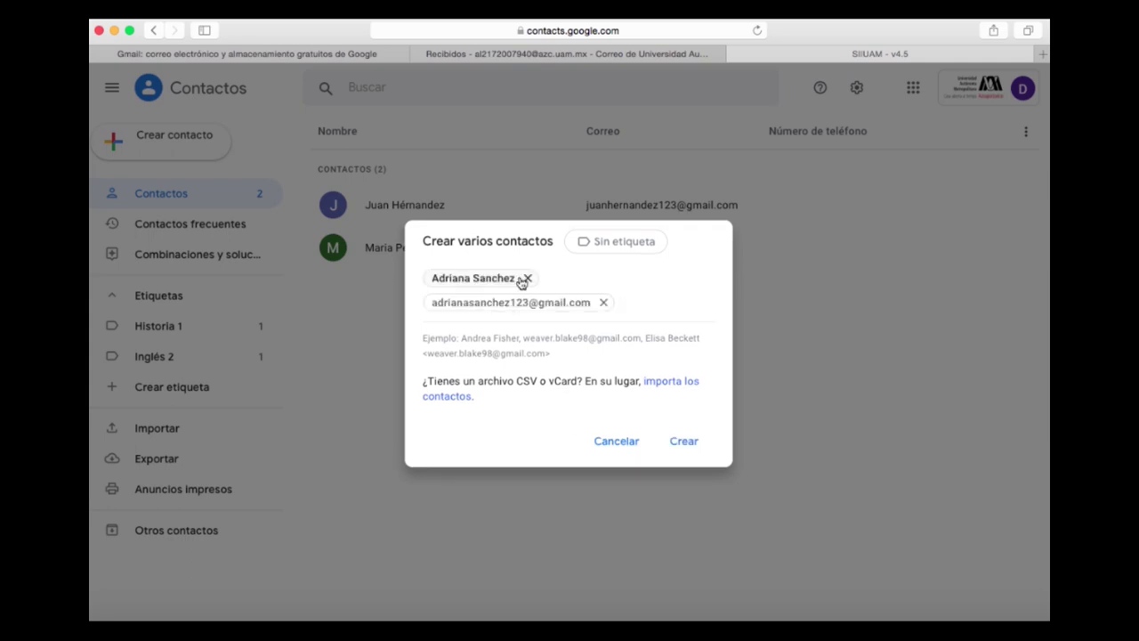
- Remove the name chip and add a second contact's e-mail address as its own entry
left_click(528, 278)
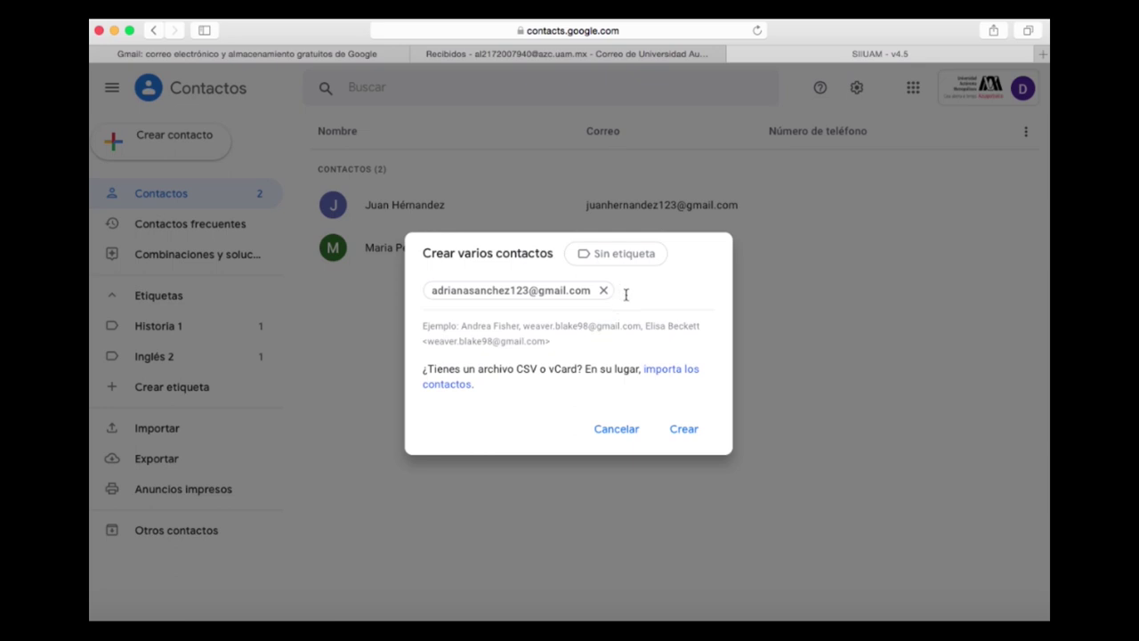
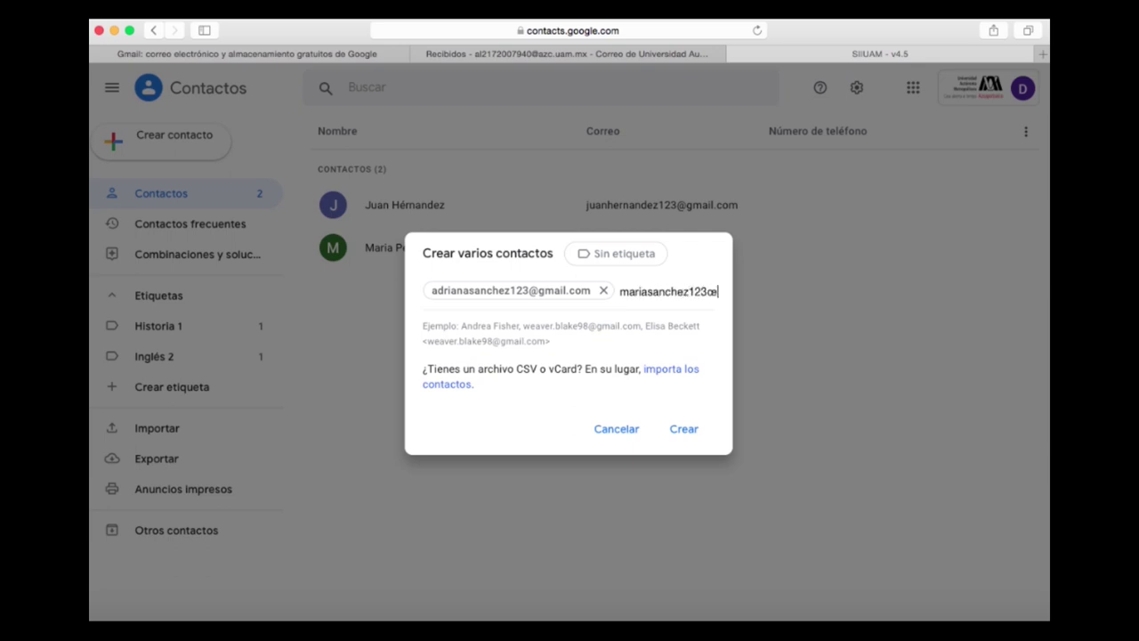
key("alt+BackSpace")
type("m")
key("BackSpace")
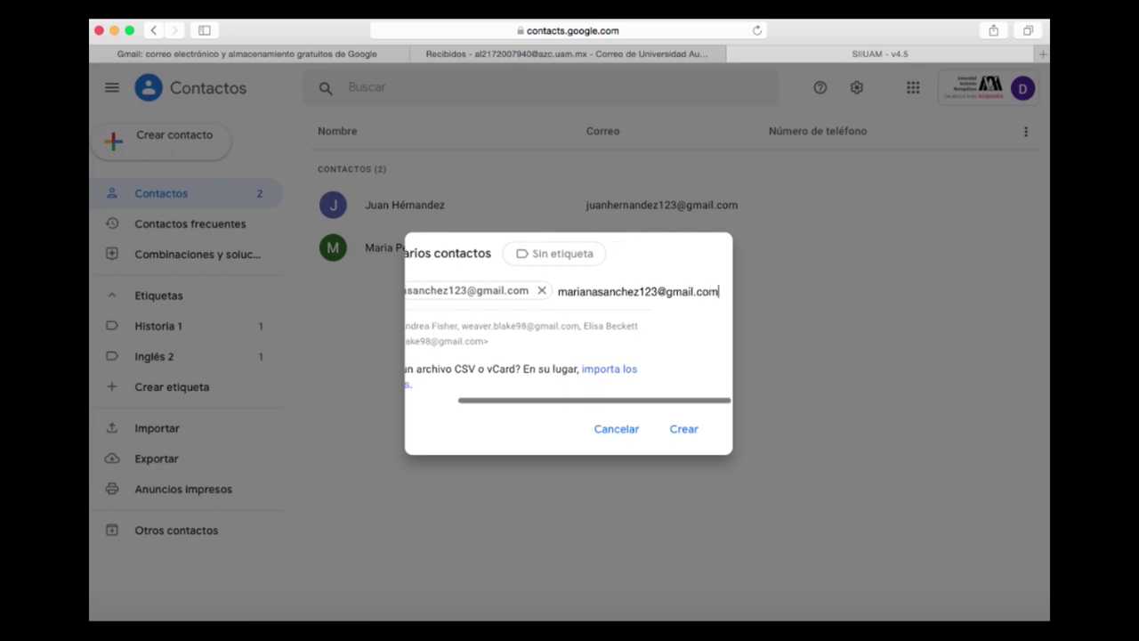
key("Return")
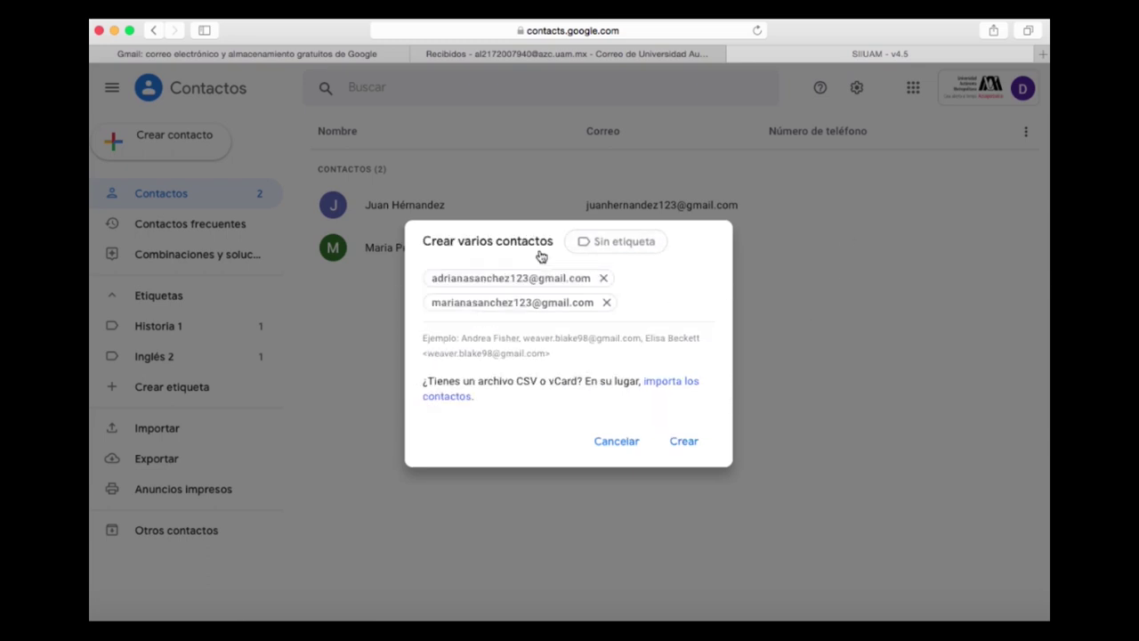
- Assign the Inglés 2 label to both entries and create the two contacts
left_click(612, 241)
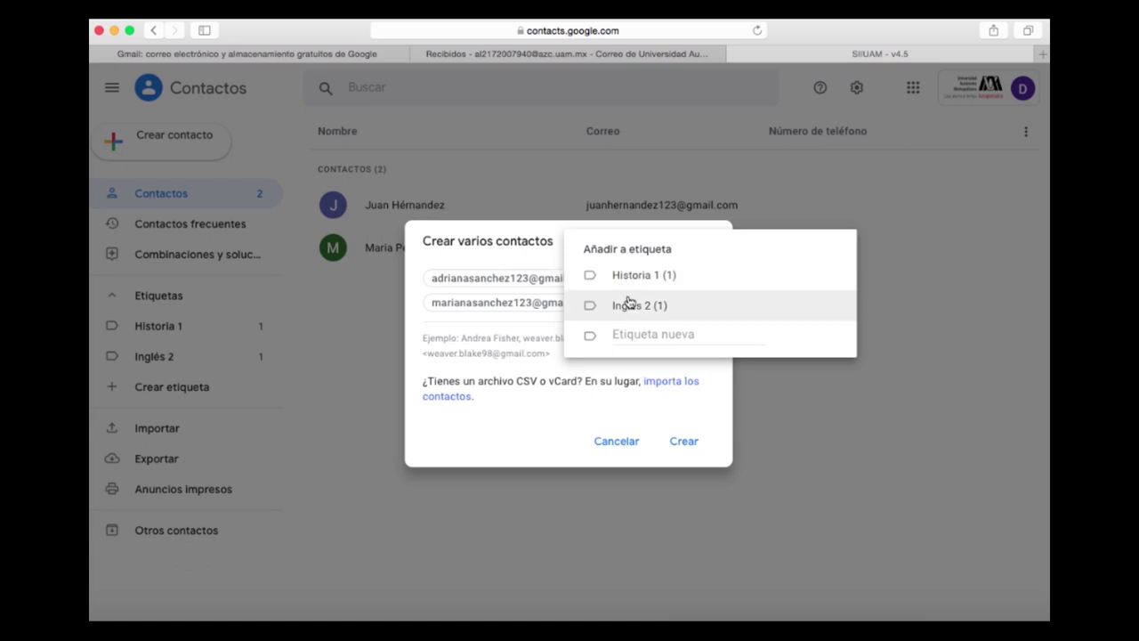
left_click(629, 306)
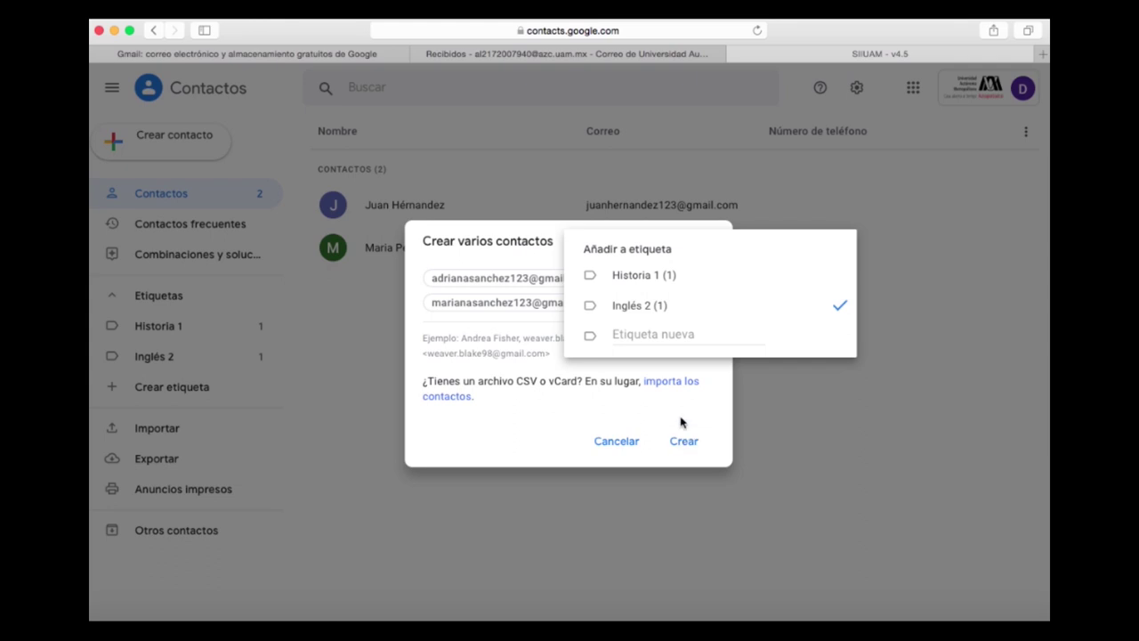
left_click(687, 431)
left_click(694, 449)
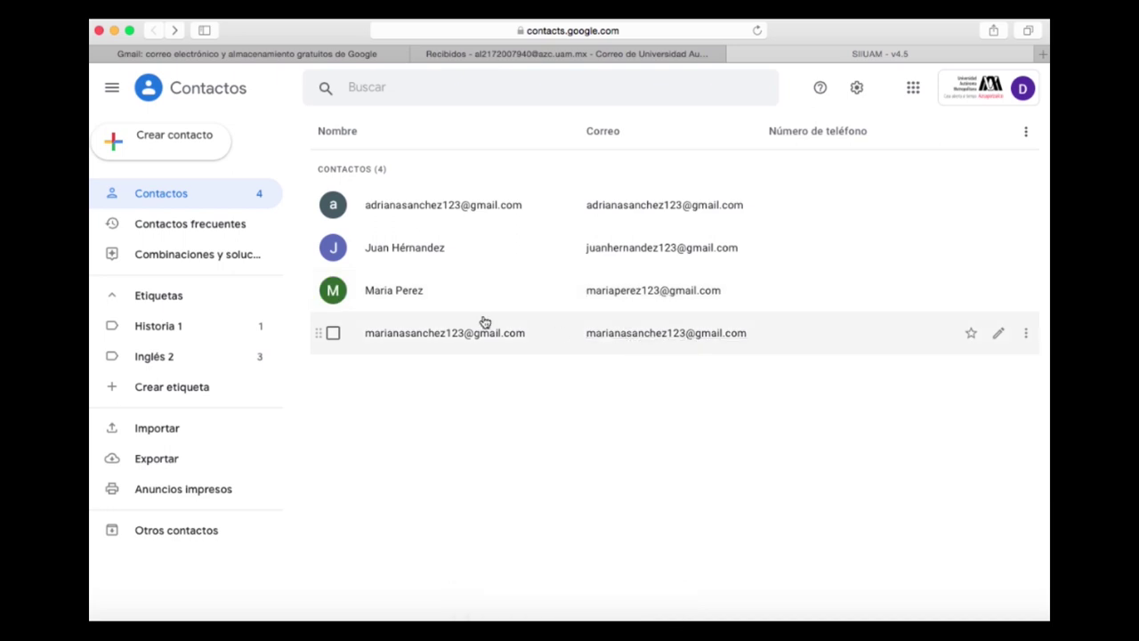
- Compose a new Gmail message with the Inglés 2 label as recipients, typing 'in'
left_click(579, 55)
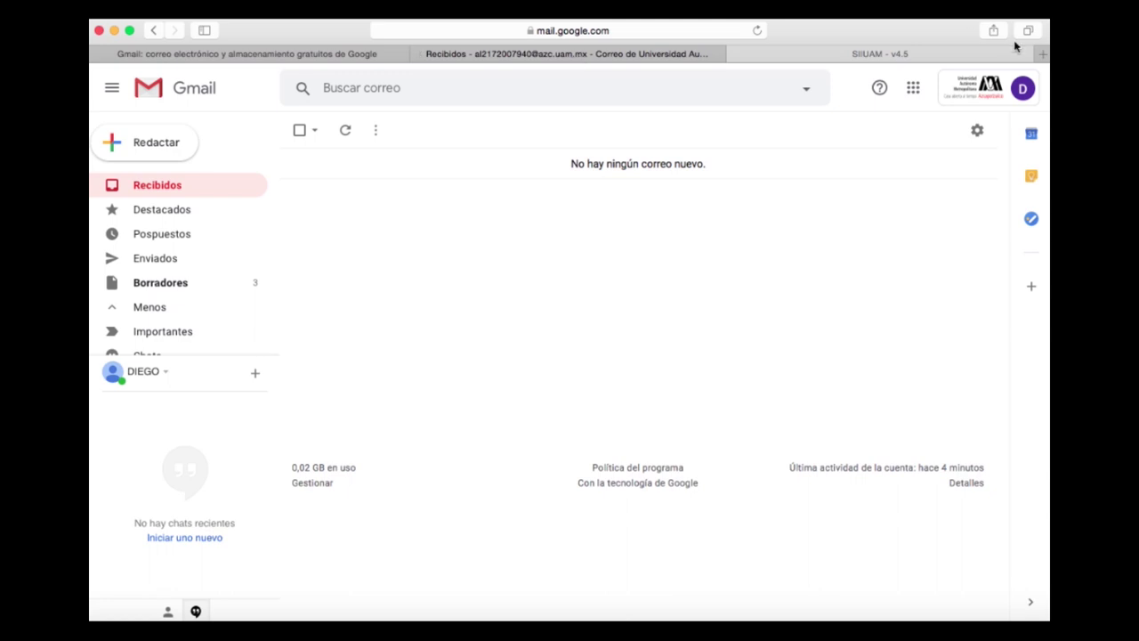
left_click(148, 159)
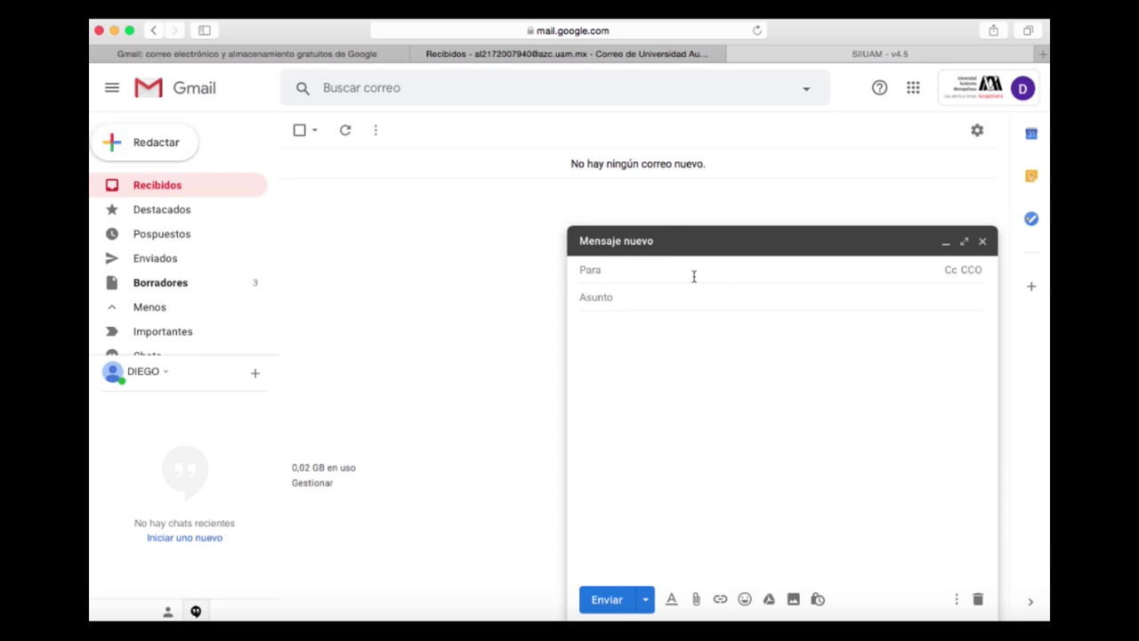
type("hi")
key("BackSpace")
type("in")
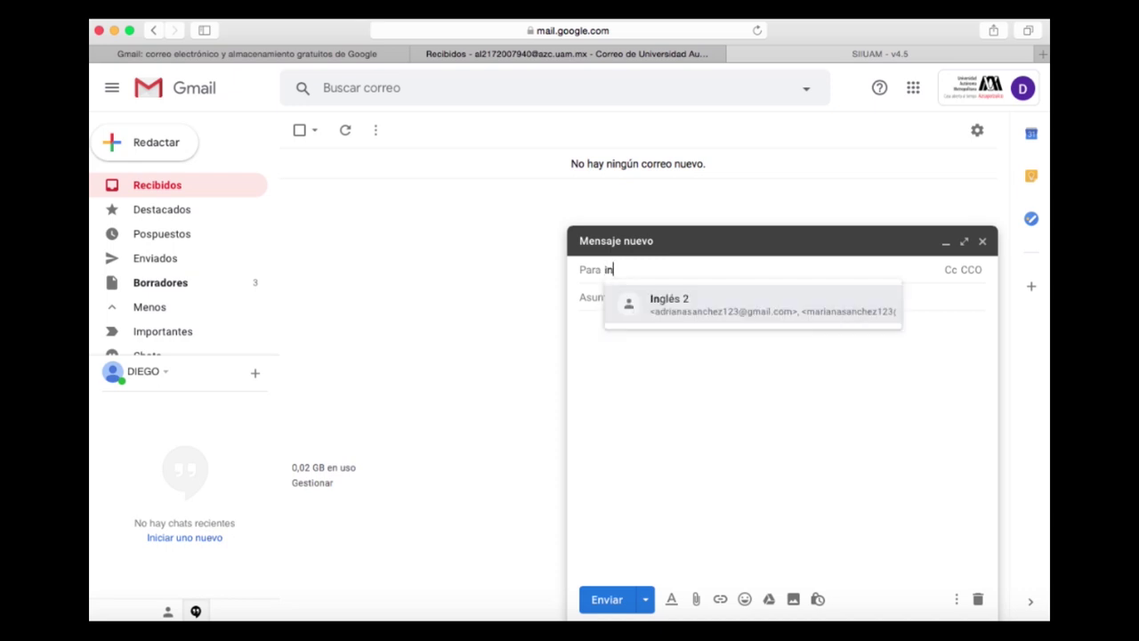
key("Return")
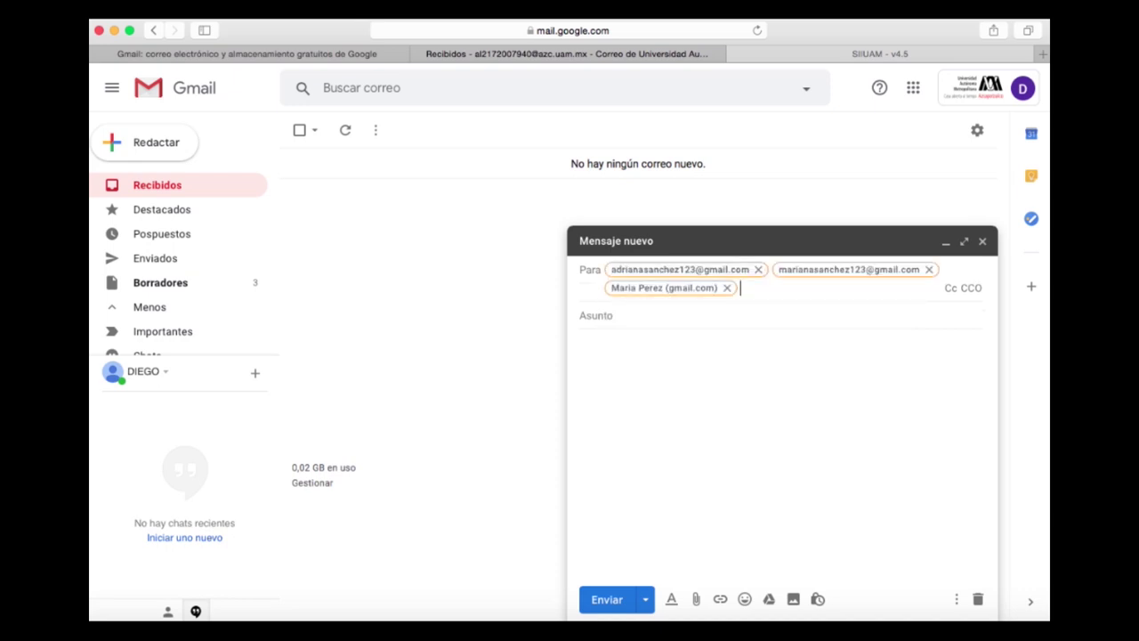